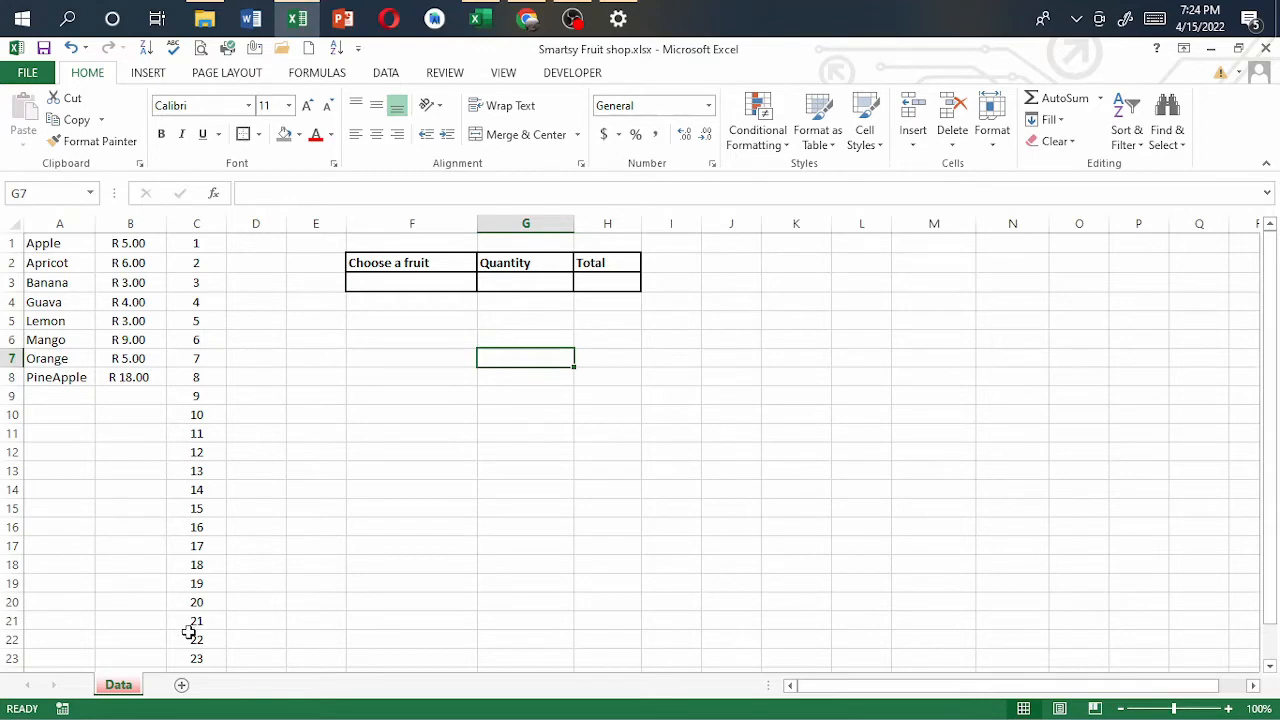
scroll(190, 636, down, 2)
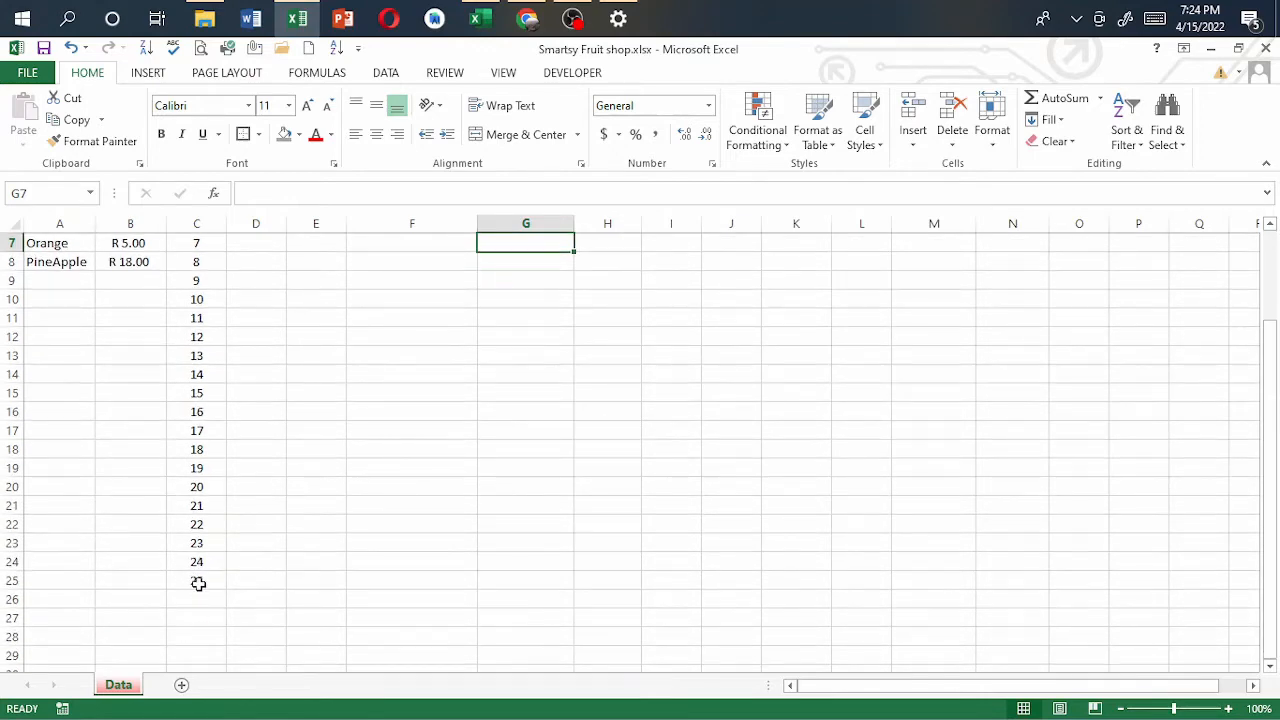
scroll(198, 583, up, 2)
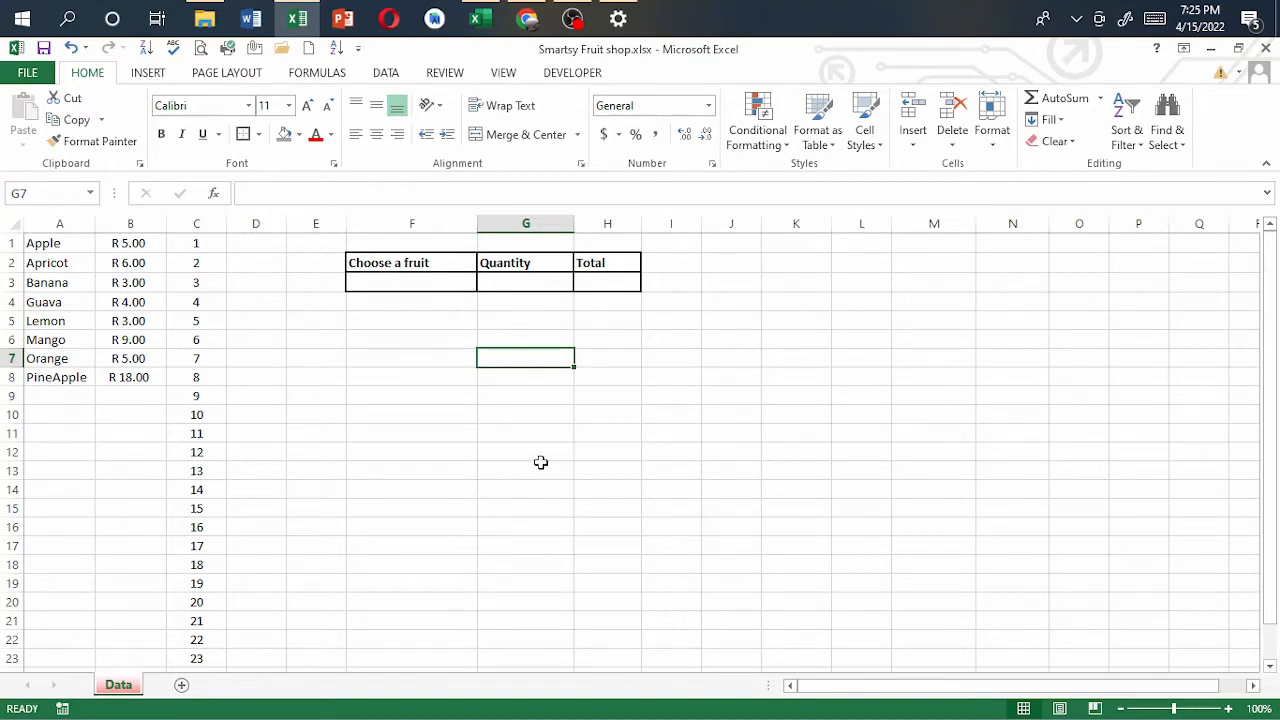
Add a drop-down list validation to F3 under "Choose a fruit" using source =$A$1:$A$8, and choose Guava from it
click(420, 283)
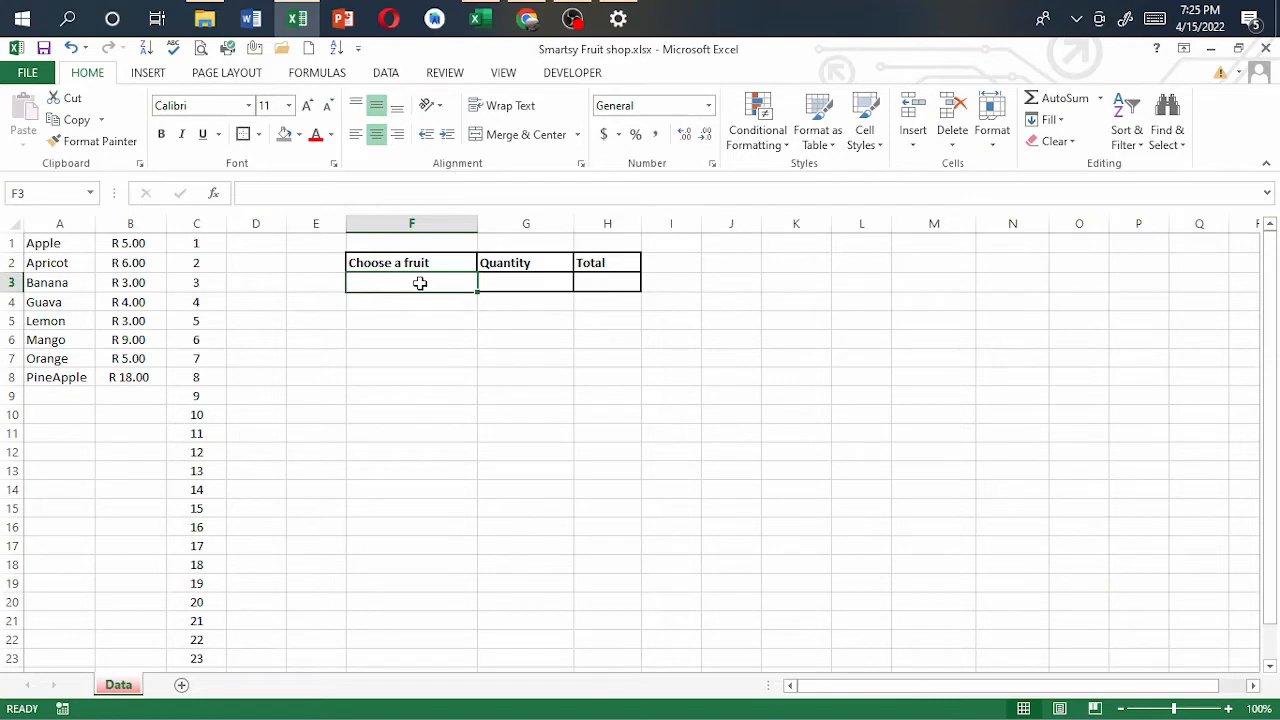
click(390, 78)
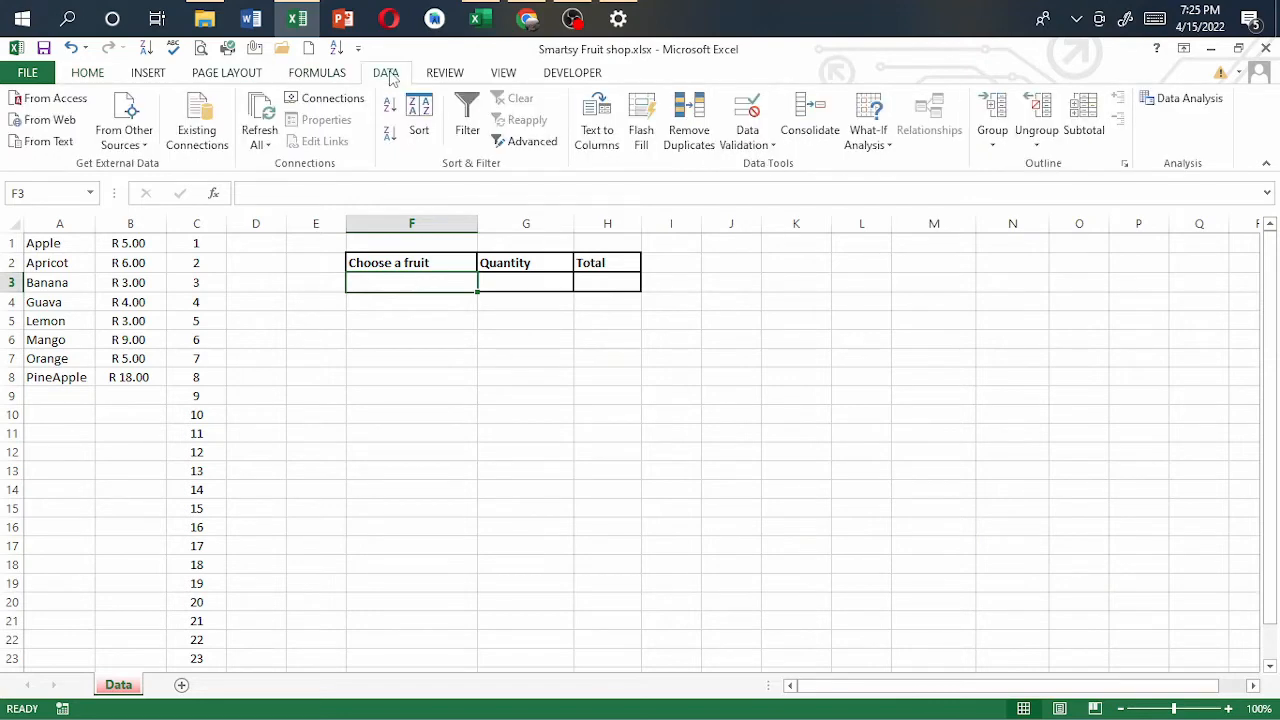
click(773, 146)
click(782, 168)
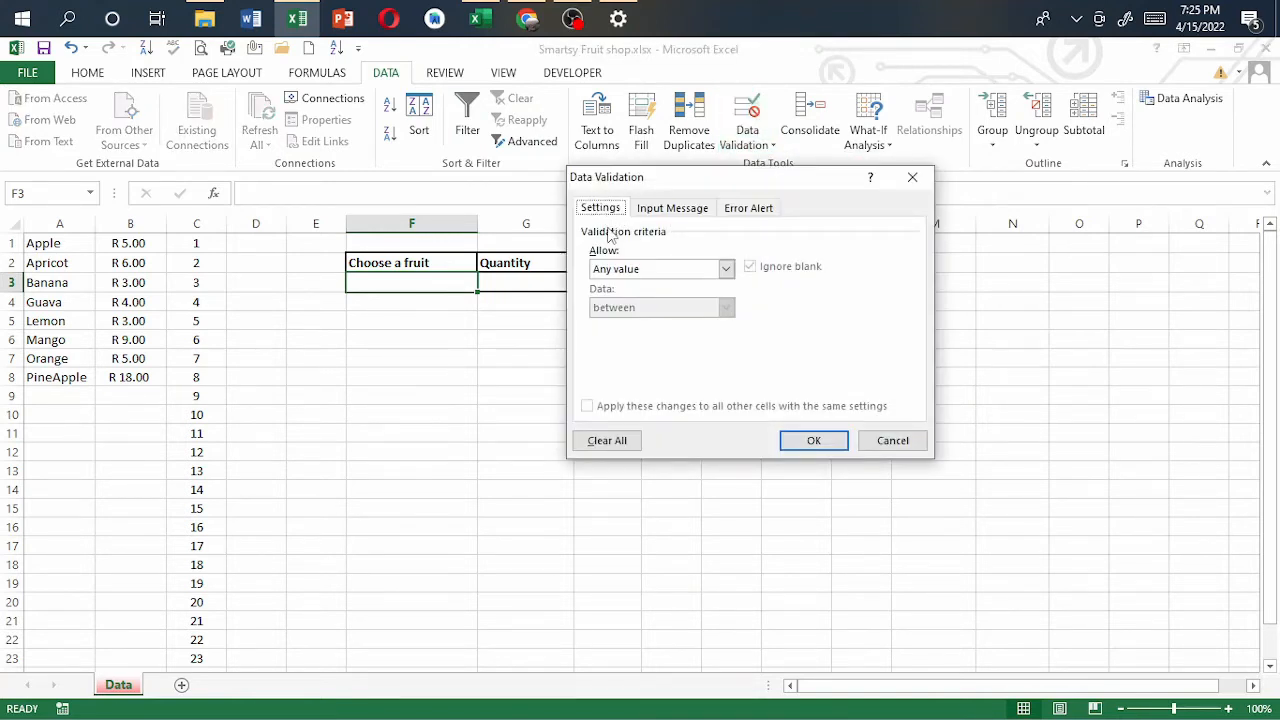
click(726, 270)
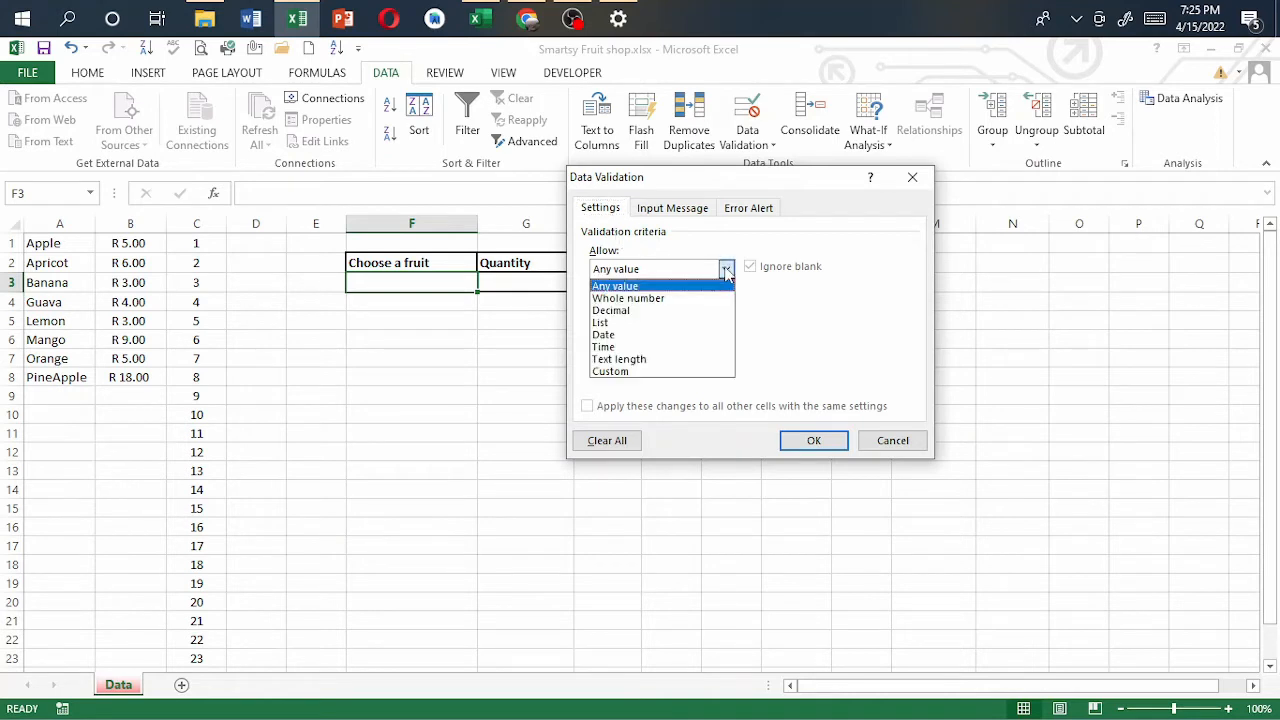
click(612, 323)
click(604, 345)
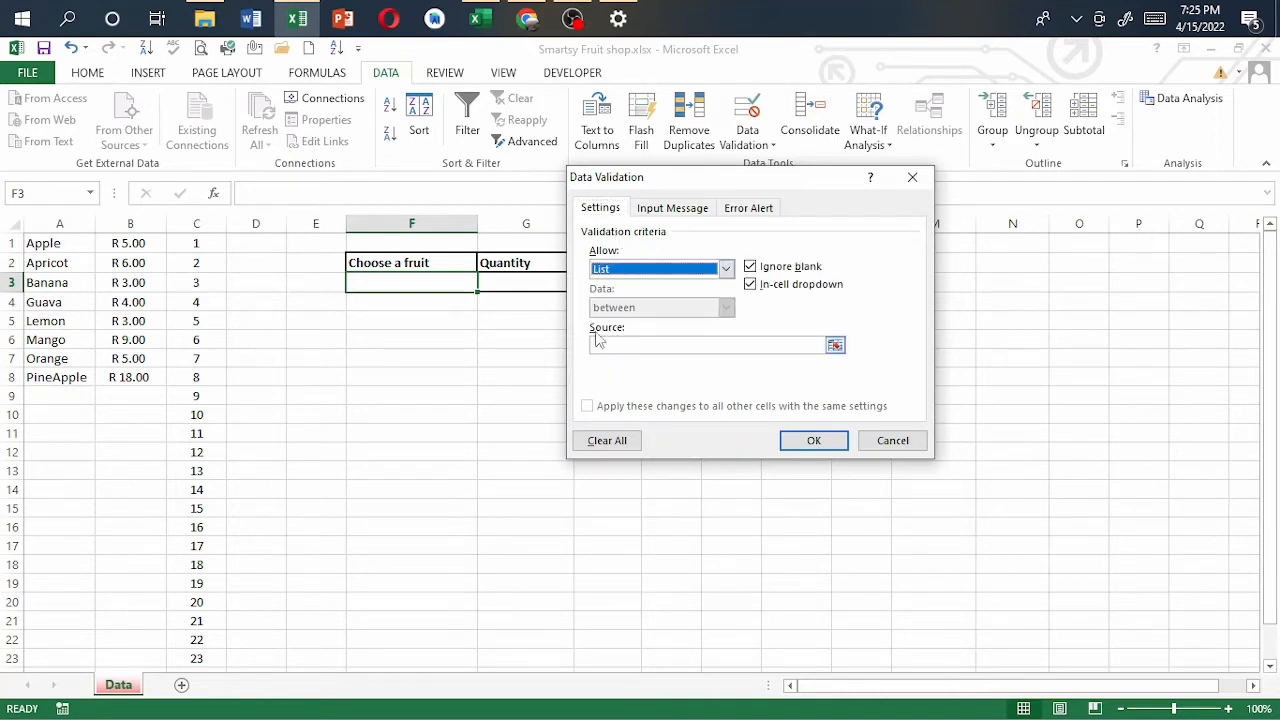
click(835, 345)
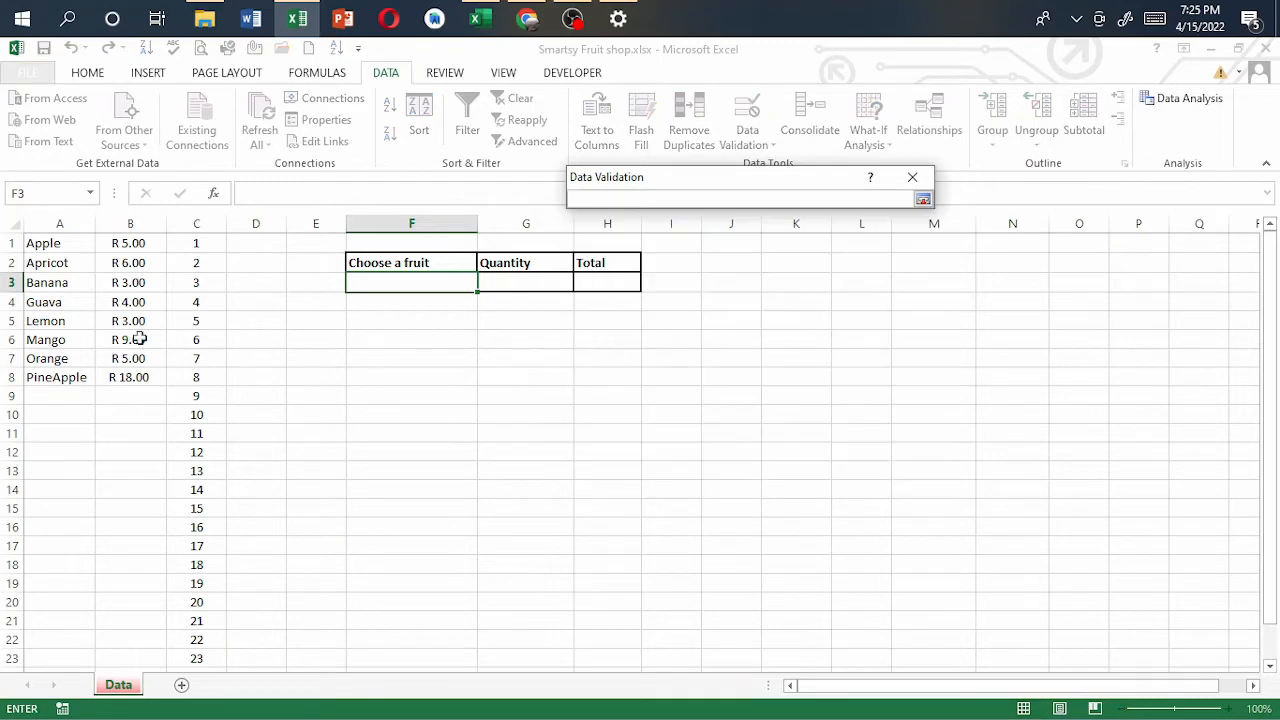
drag(58, 246, 52, 374)
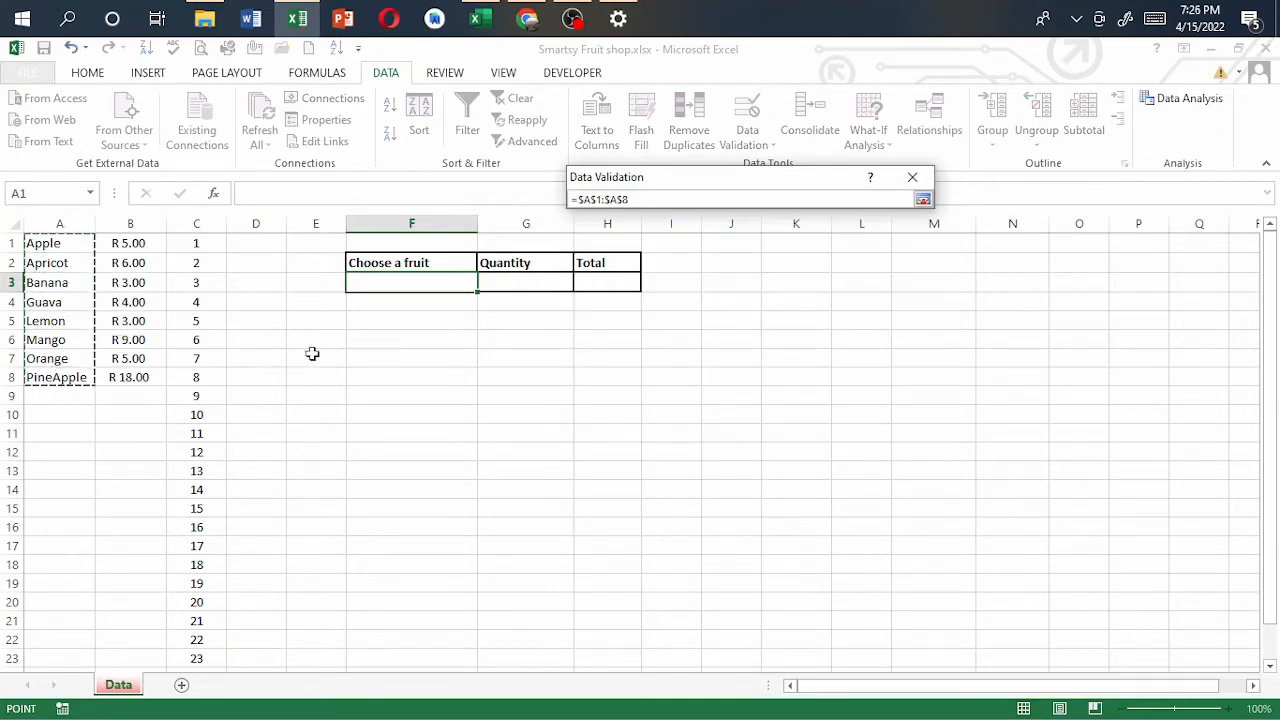
click(923, 199)
click(813, 442)
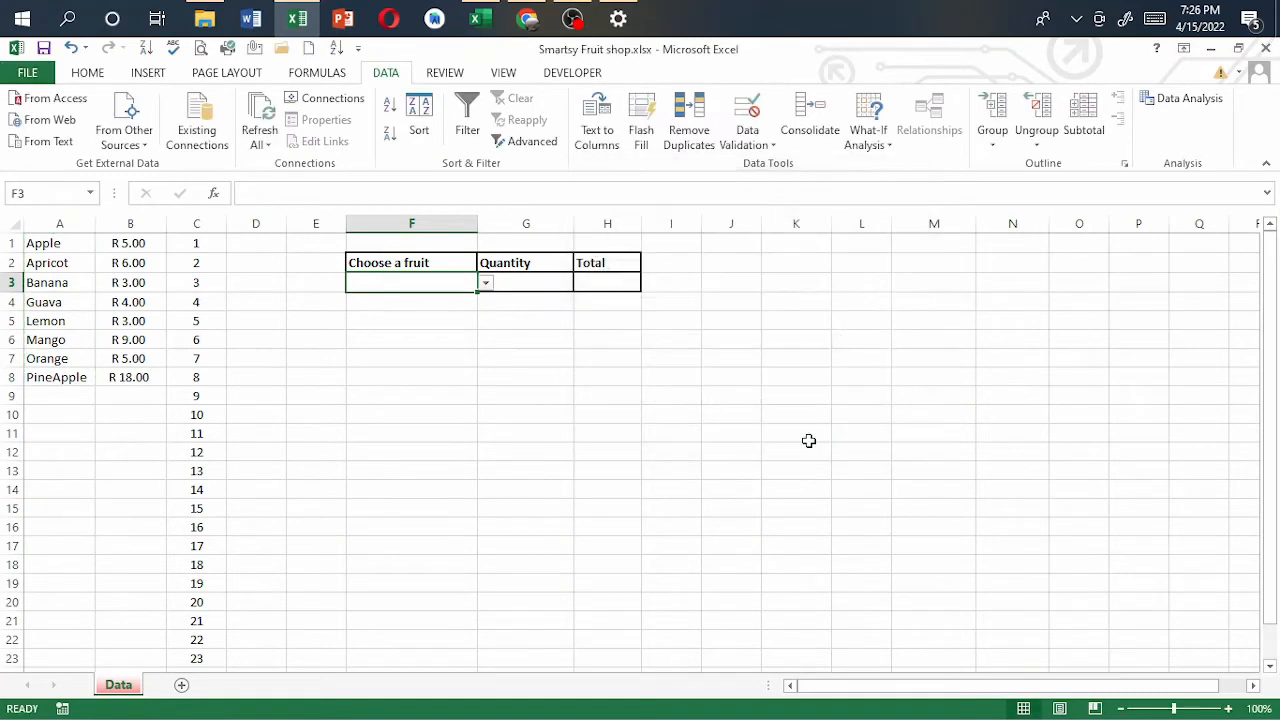
click(486, 286)
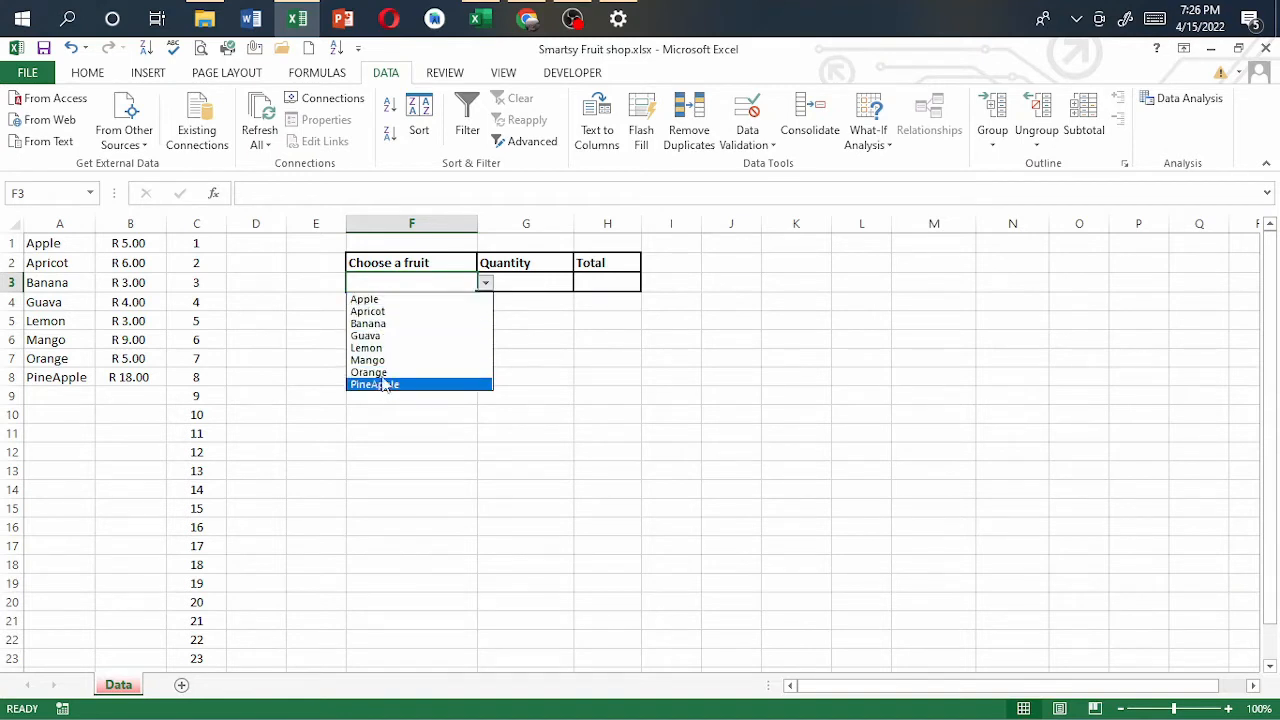
click(396, 337)
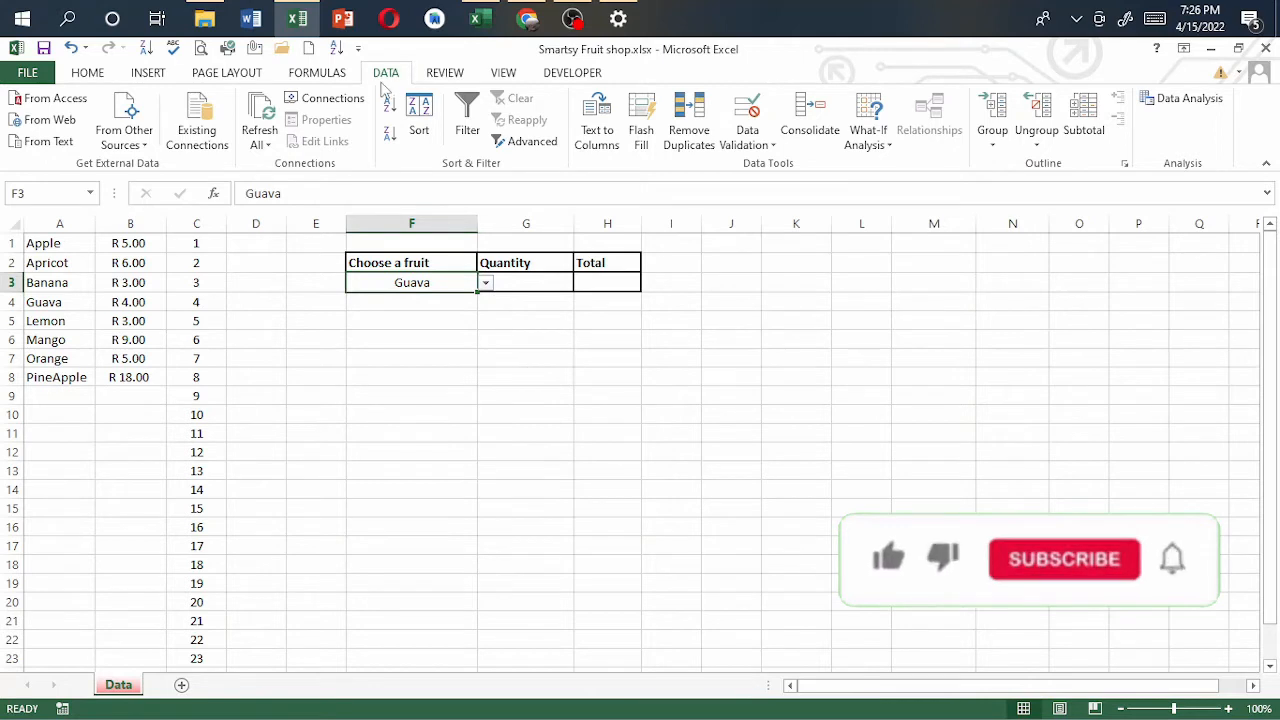
Add a drop-down list validation to the Quantity cell G3 using source =$C$1:$C$25, and choose 23 from it
click(520, 283)
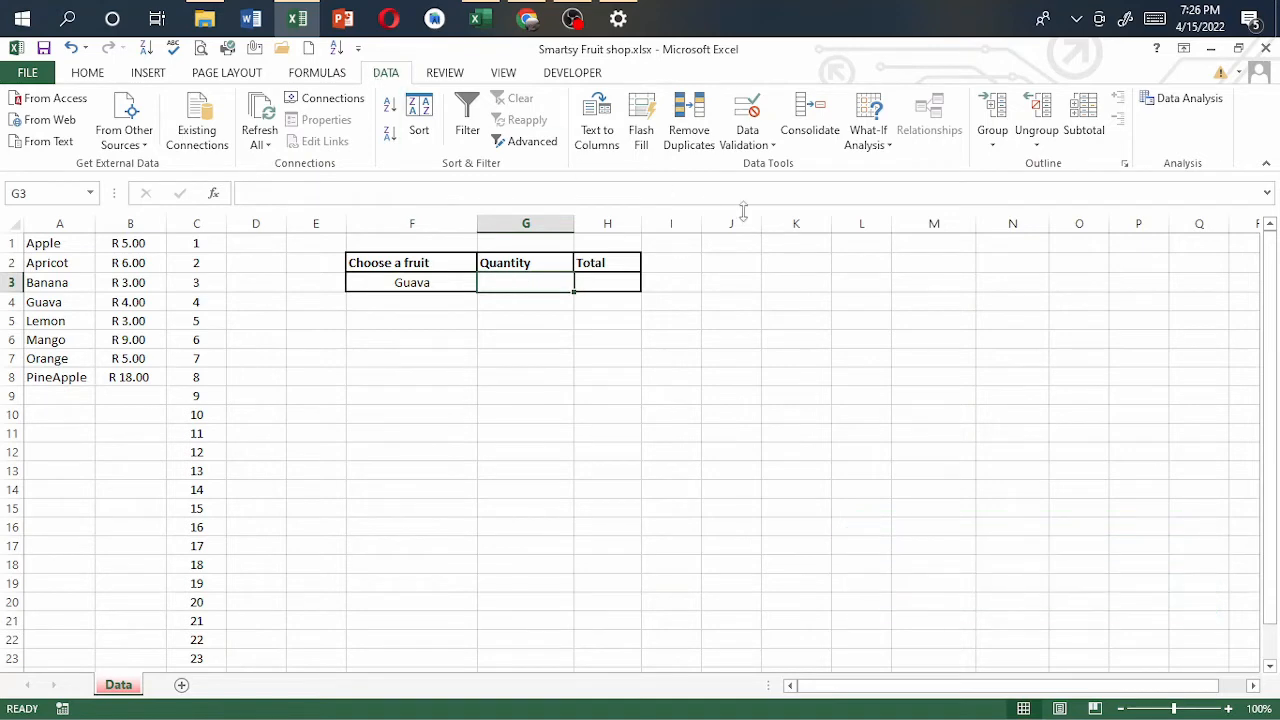
click(775, 145)
click(789, 165)
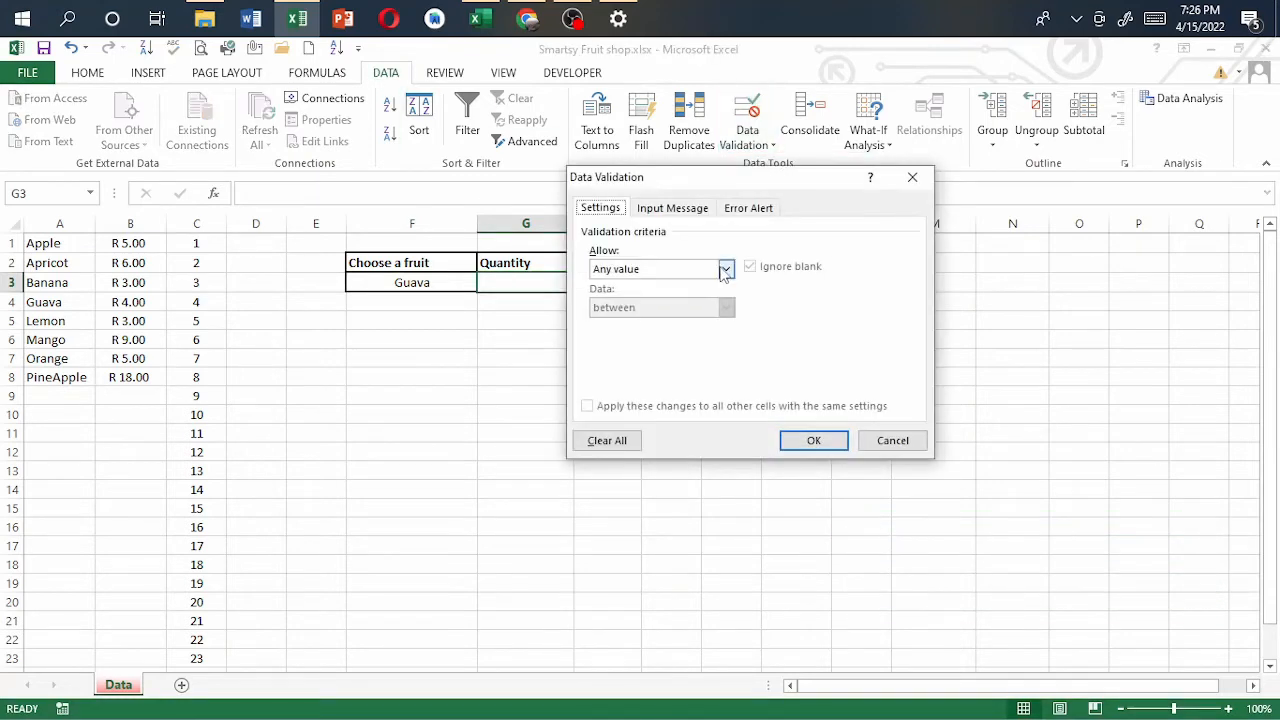
click(726, 269)
click(638, 322)
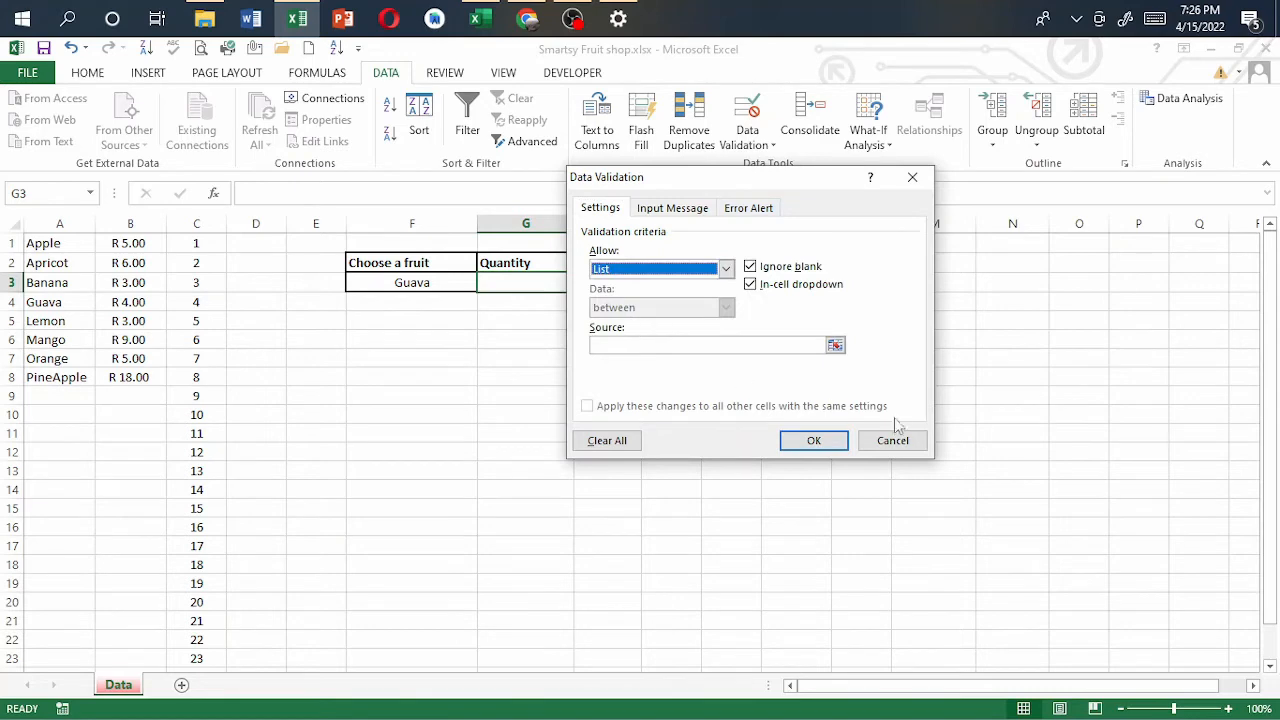
click(835, 345)
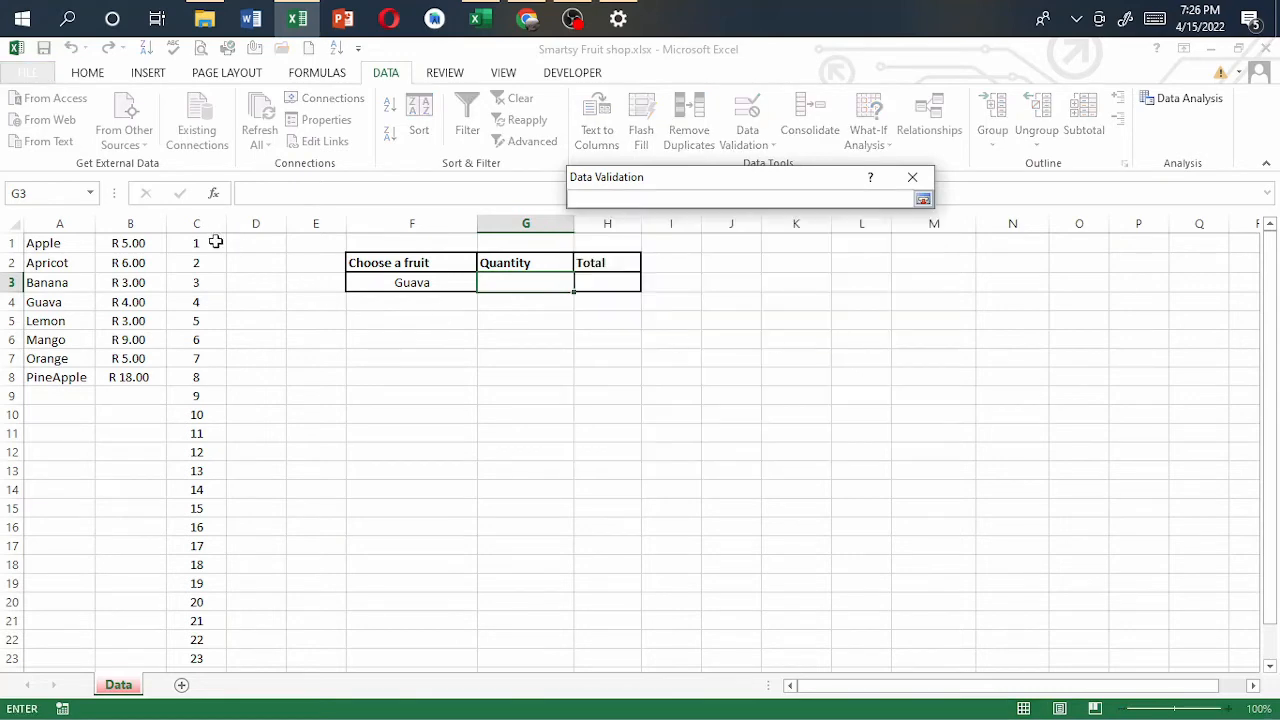
drag(212, 243, 194, 635)
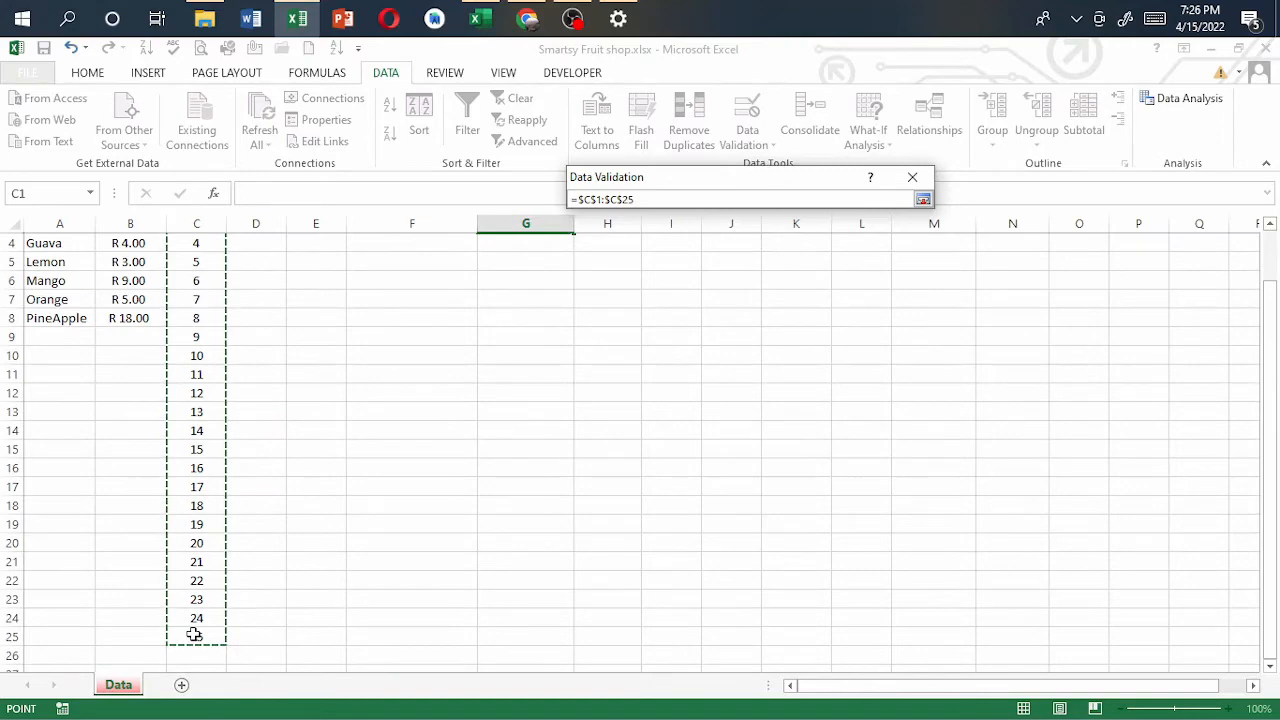
click(923, 200)
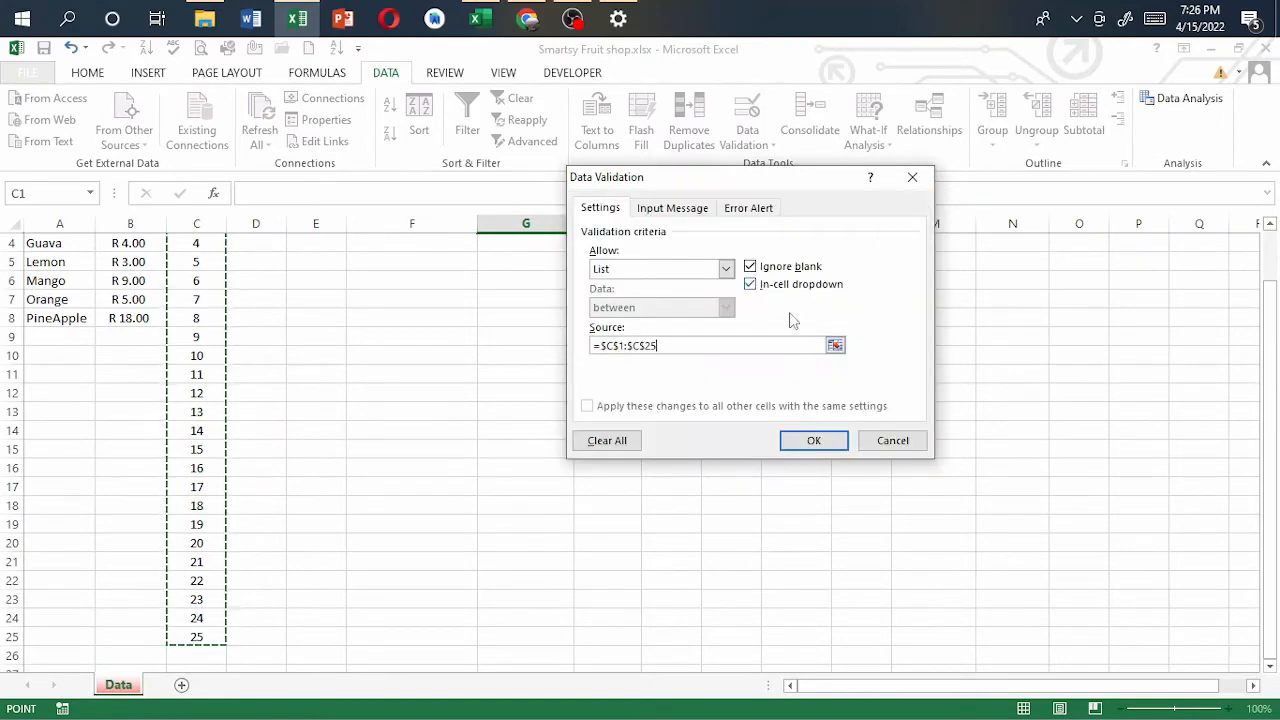
click(807, 440)
scroll(689, 451, up, 1)
click(581, 283)
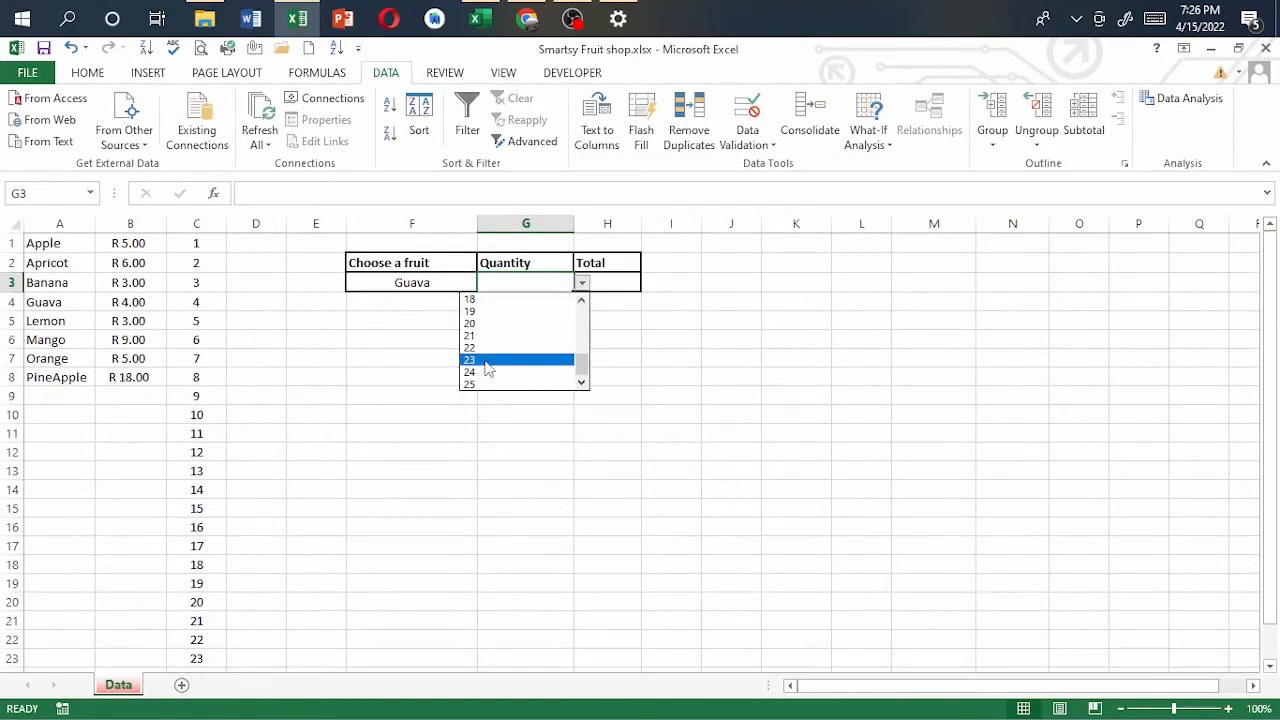
click(515, 360)
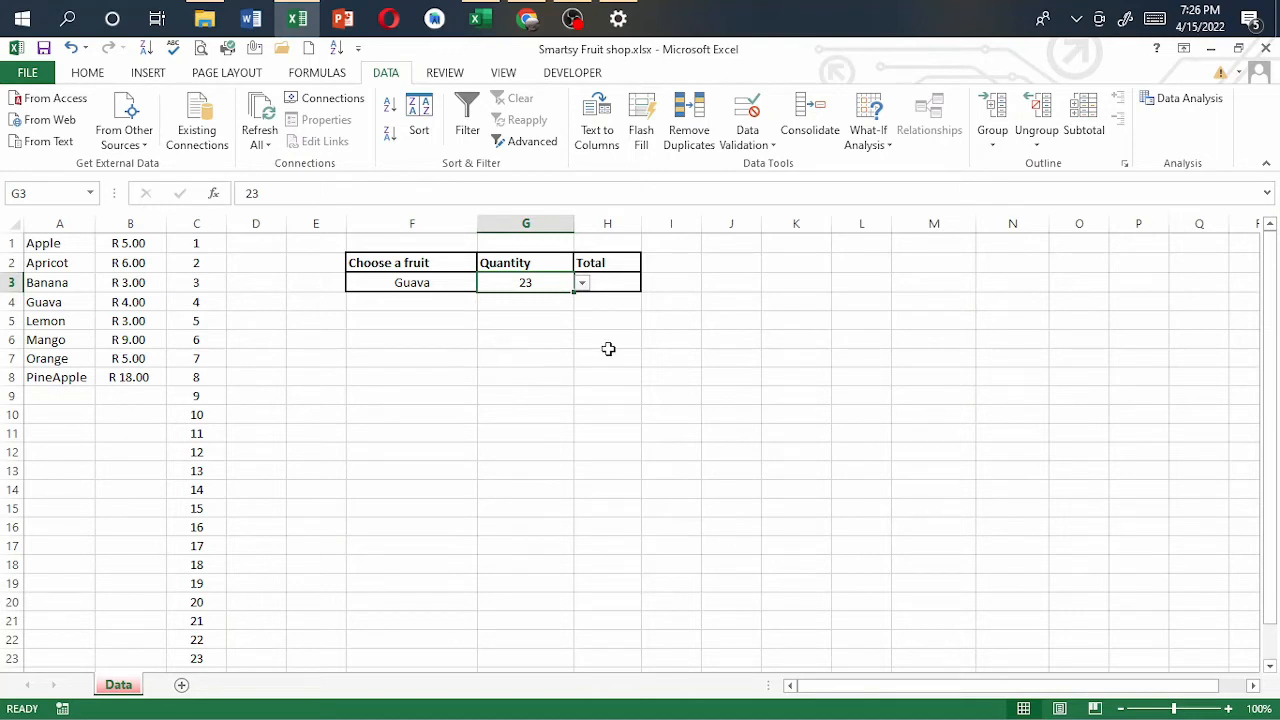
Enter the formula =G3*VLOOKUP(F3,A1:B8,2,FALSE) in H3 under Total
click(609, 282)
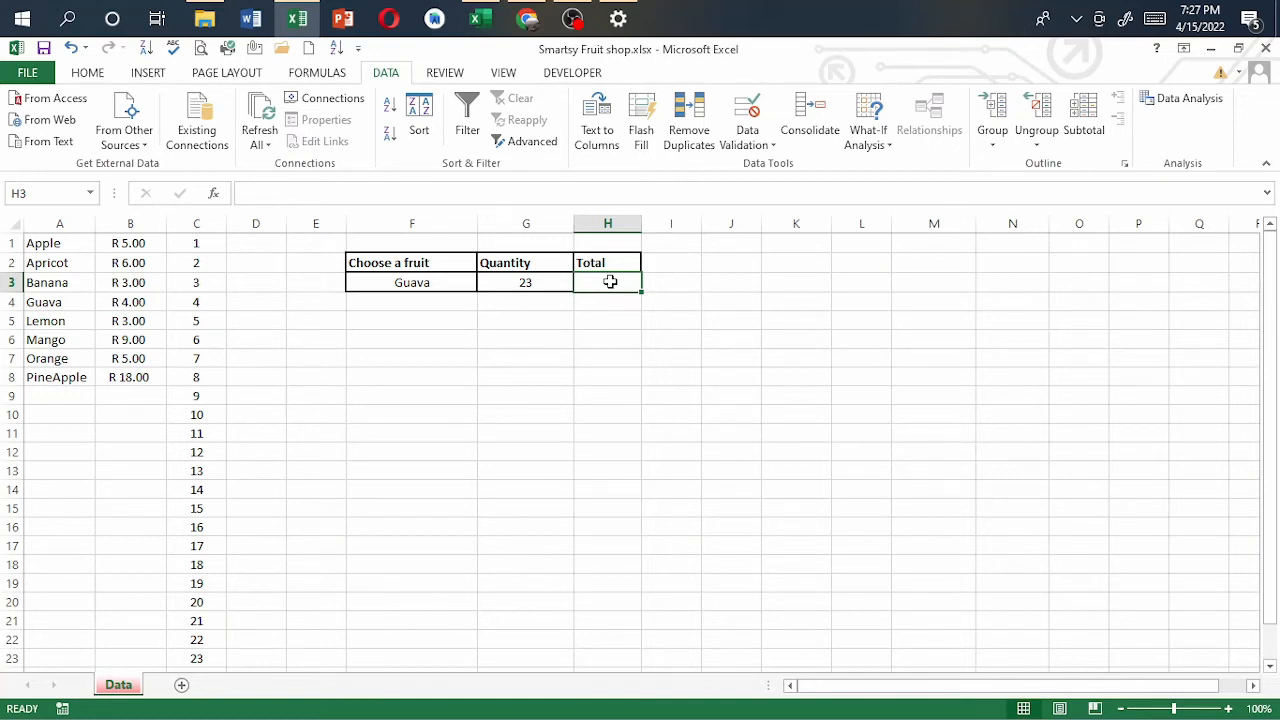
text(=)
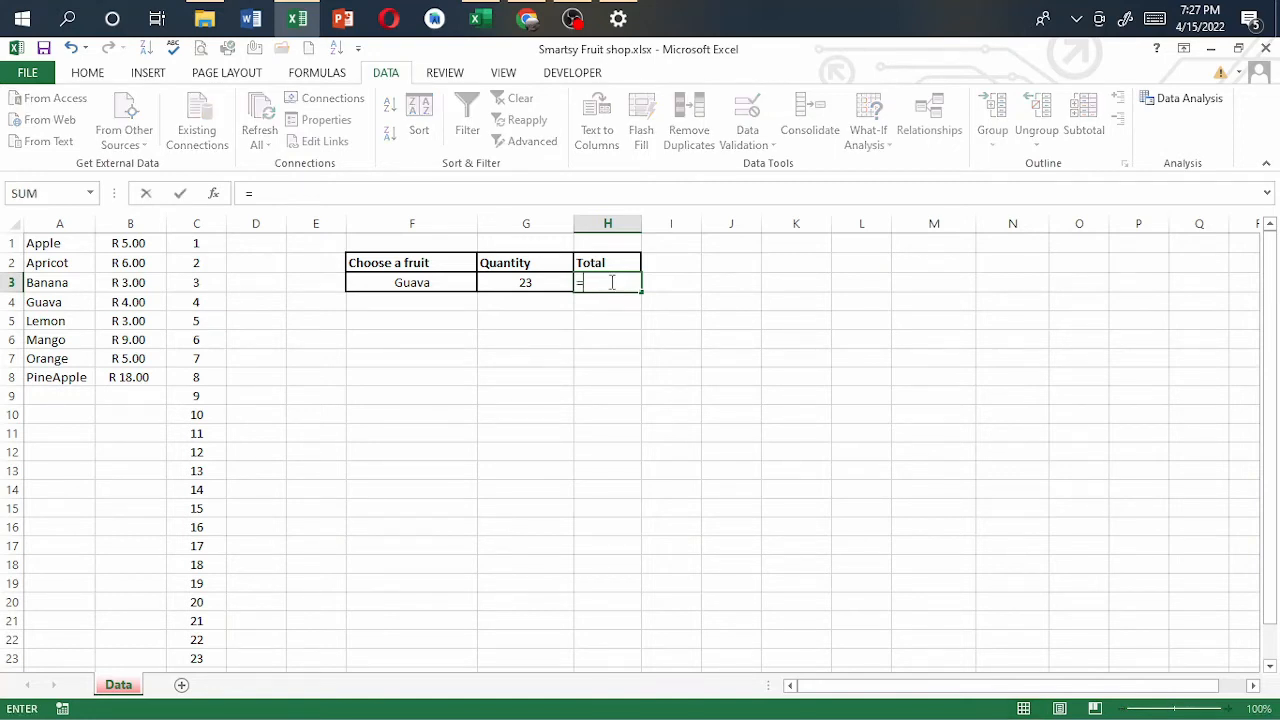
click(535, 285)
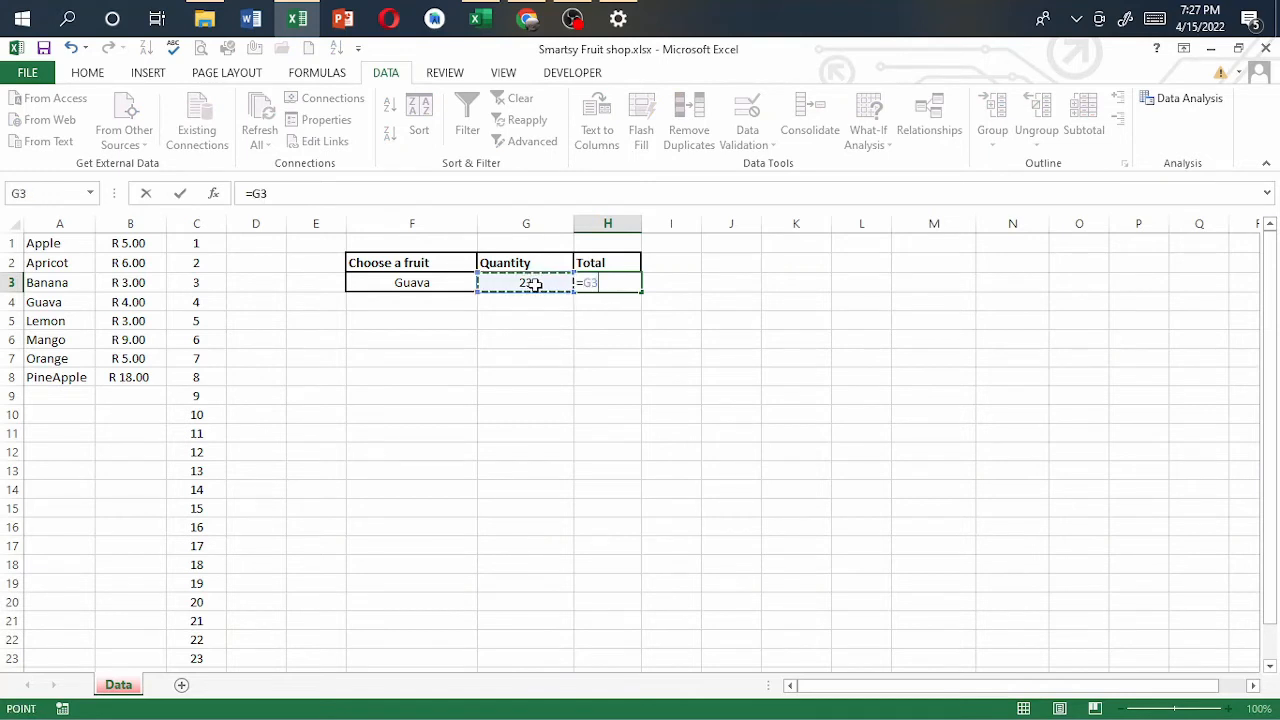
text(*)
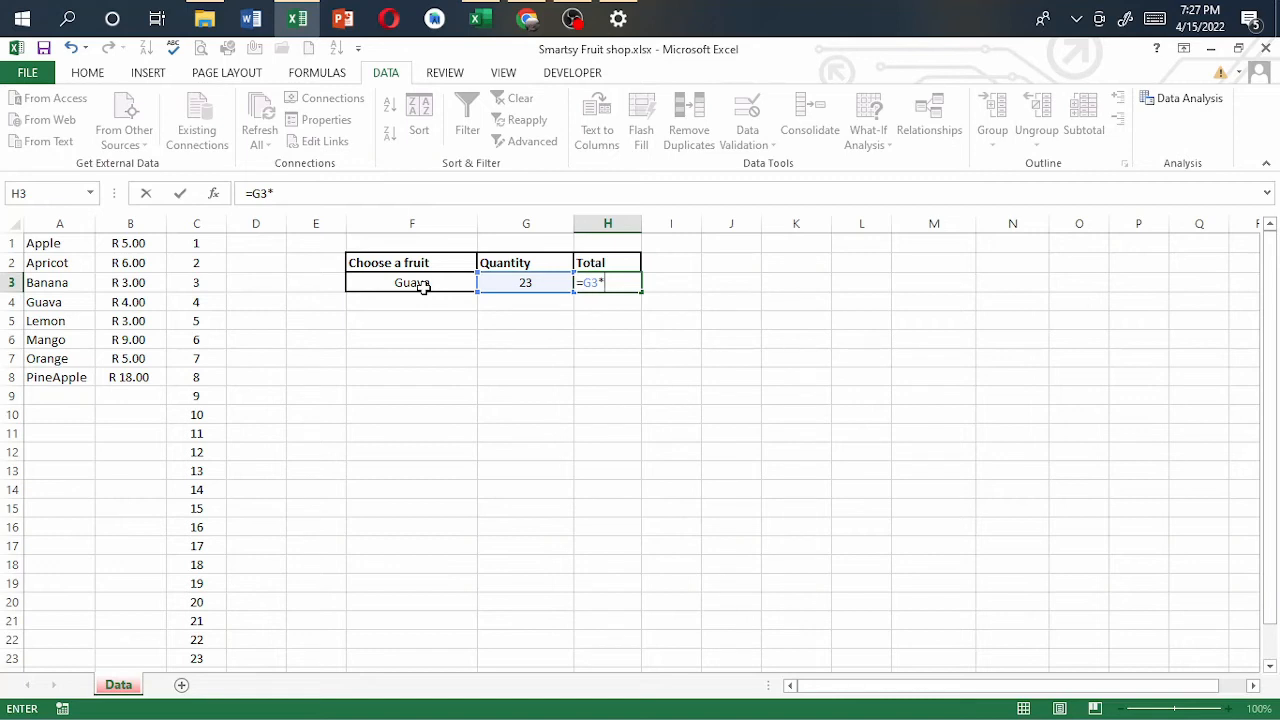
text(V)
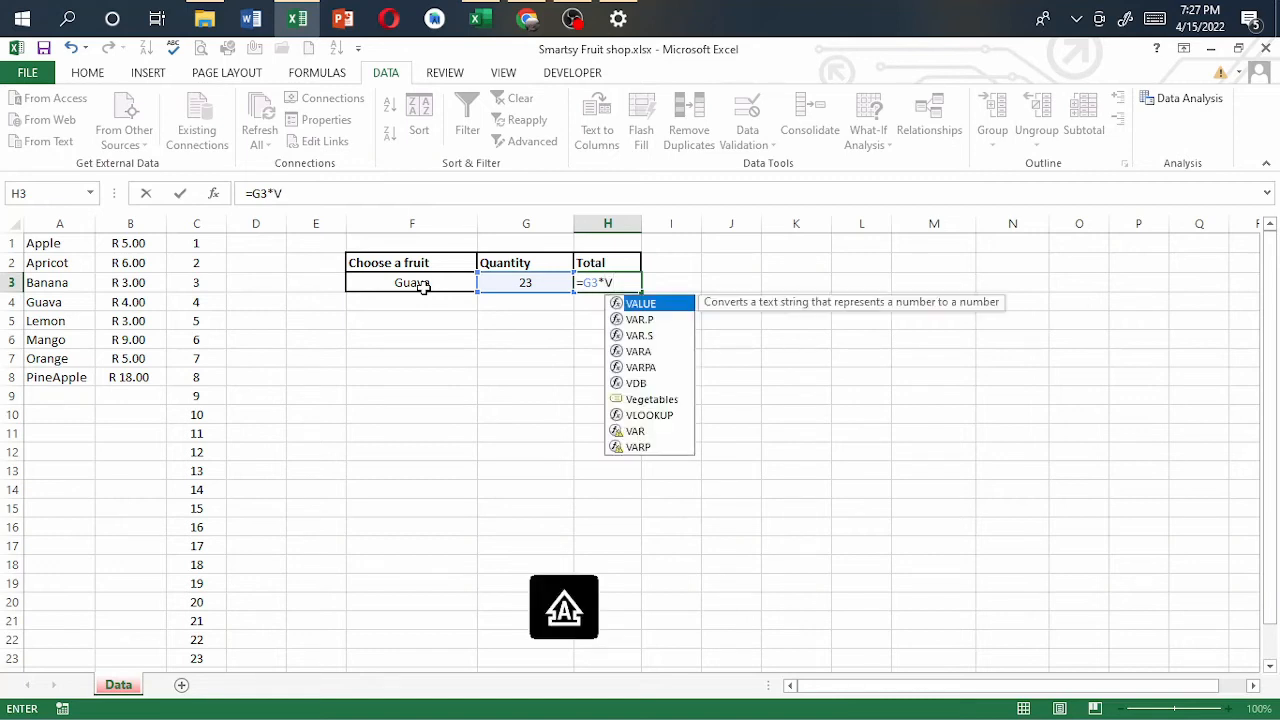
text(LOOK)
key(Tab)
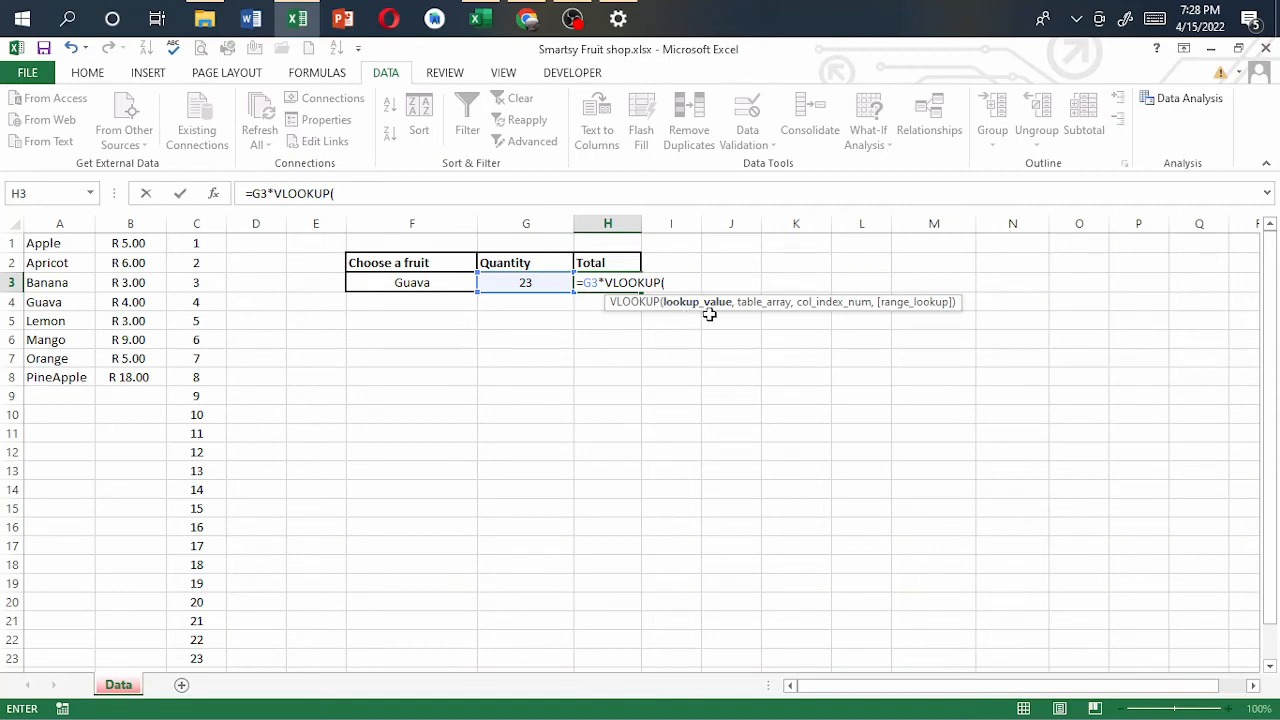
click(414, 284)
text(,)
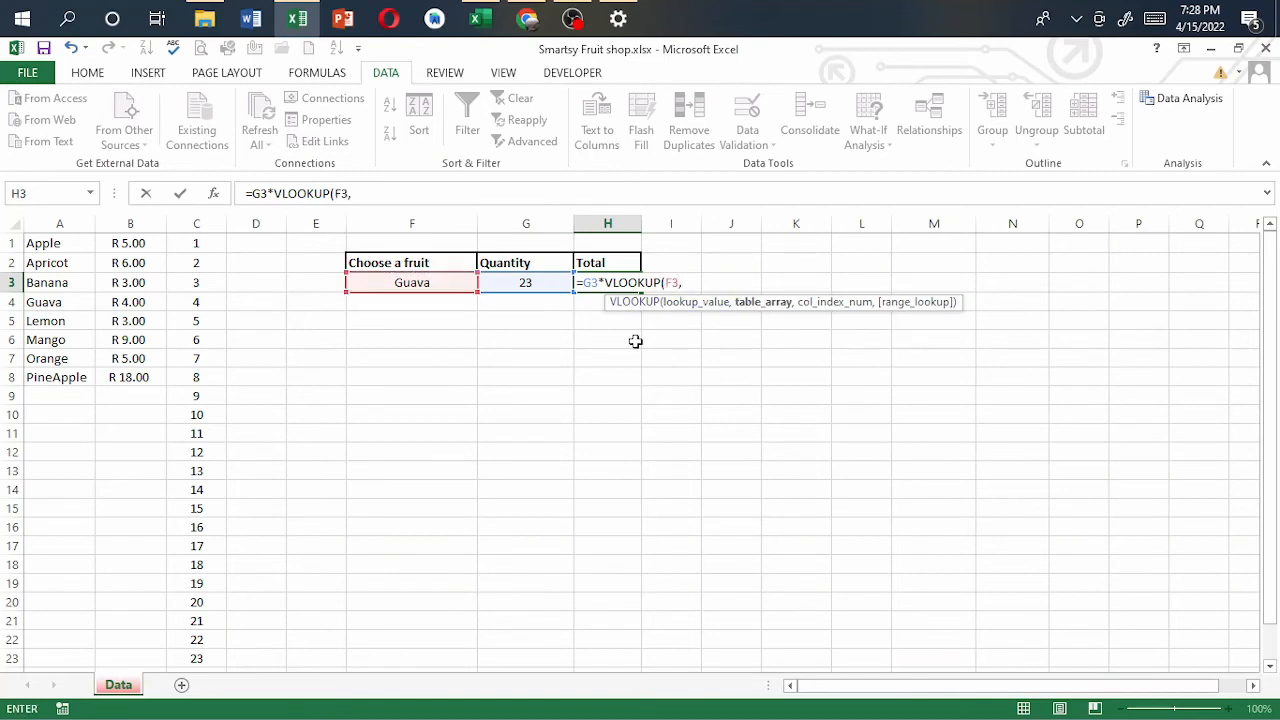
drag(36, 246, 136, 378)
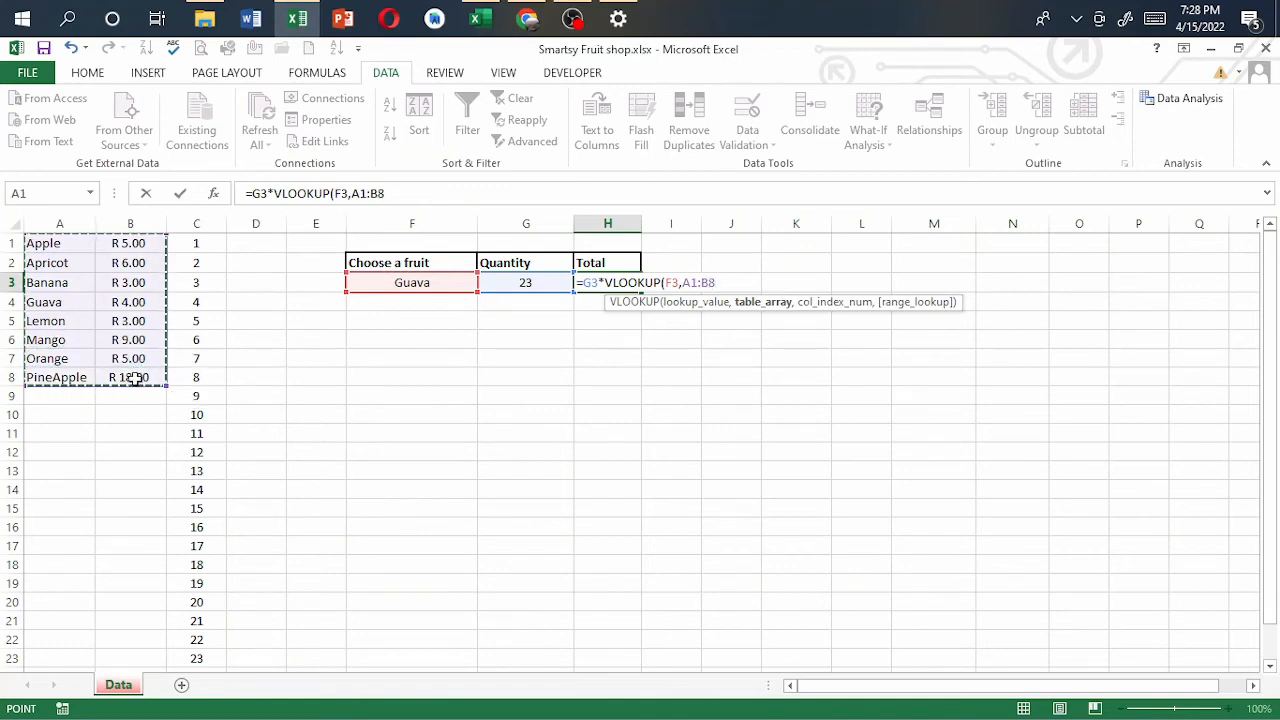
text(,)
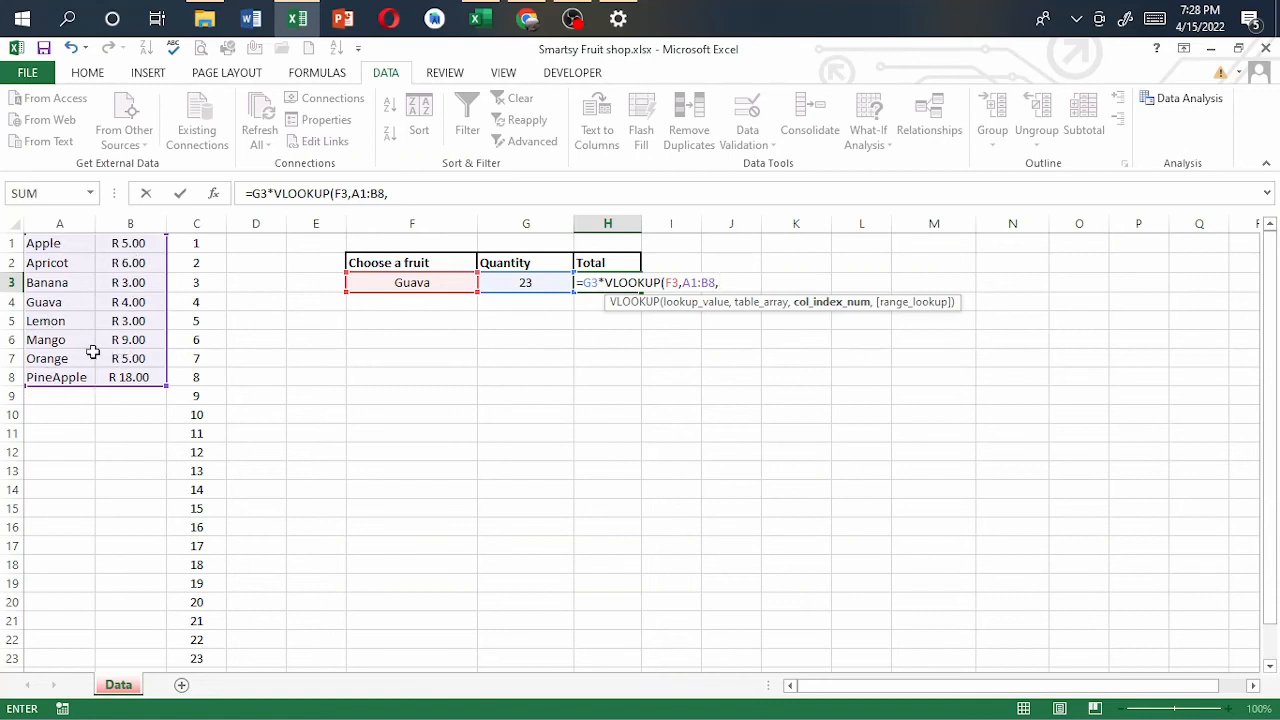
text(2,FA)
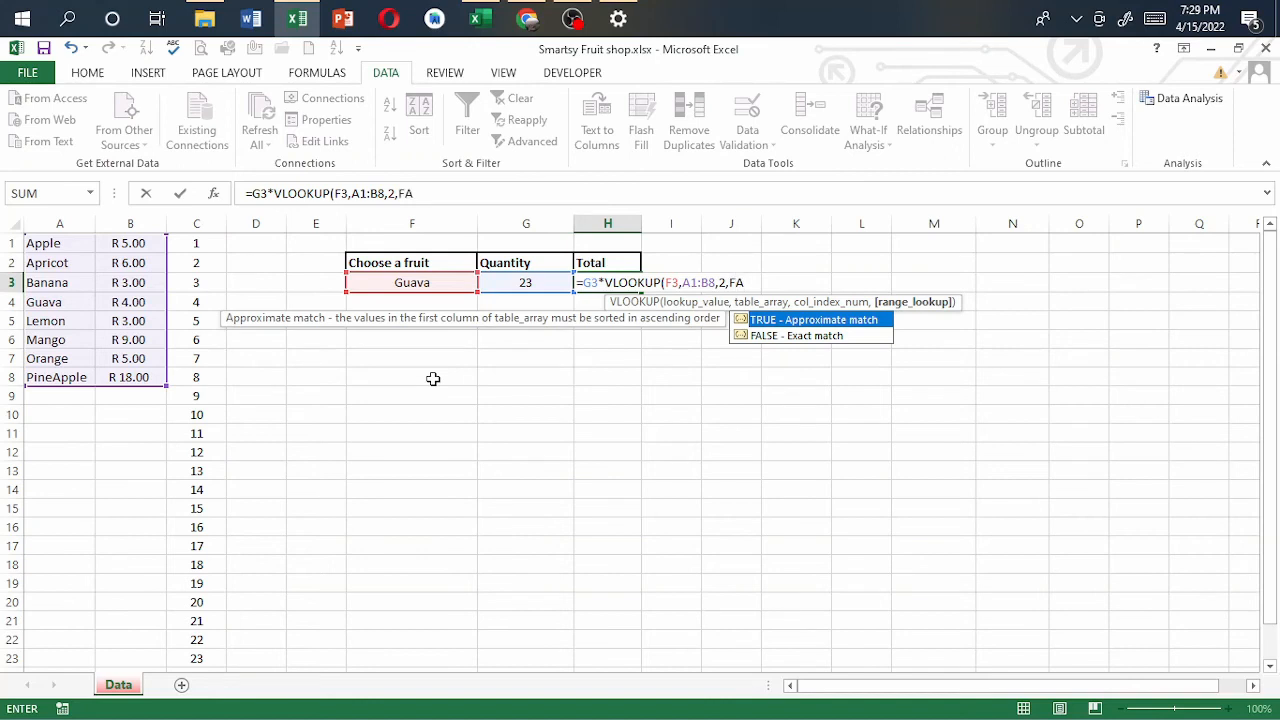
text(LSE)
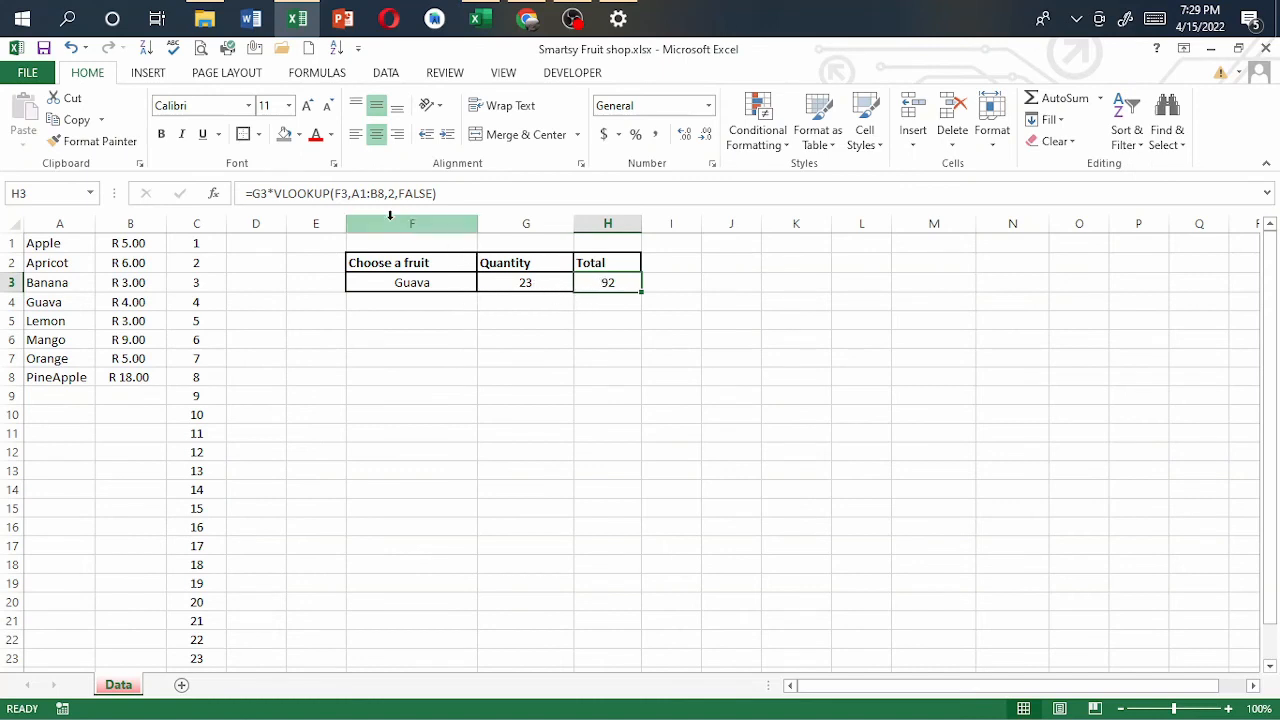
Make the total in H3 bold and format it as rand currency (R) with two decimal places
click(167, 136)
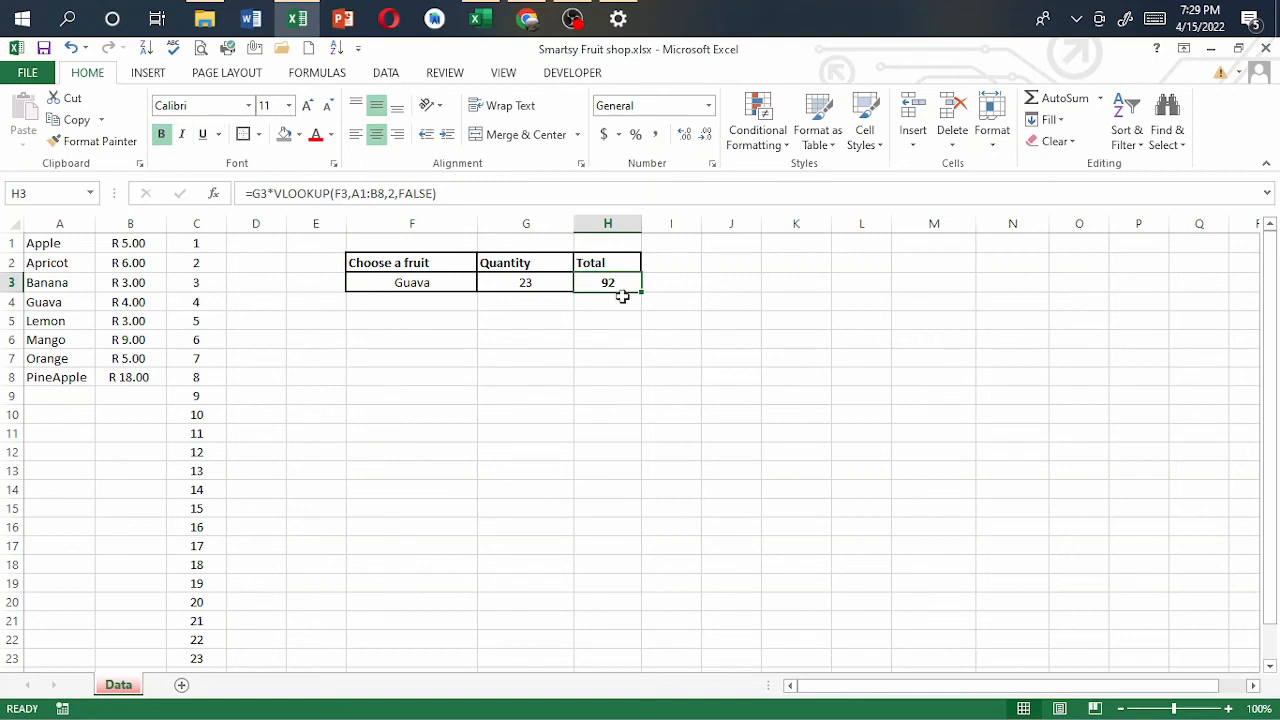
click(712, 164)
Change the chosen fruit in F3 to PineApple
click(448, 287)
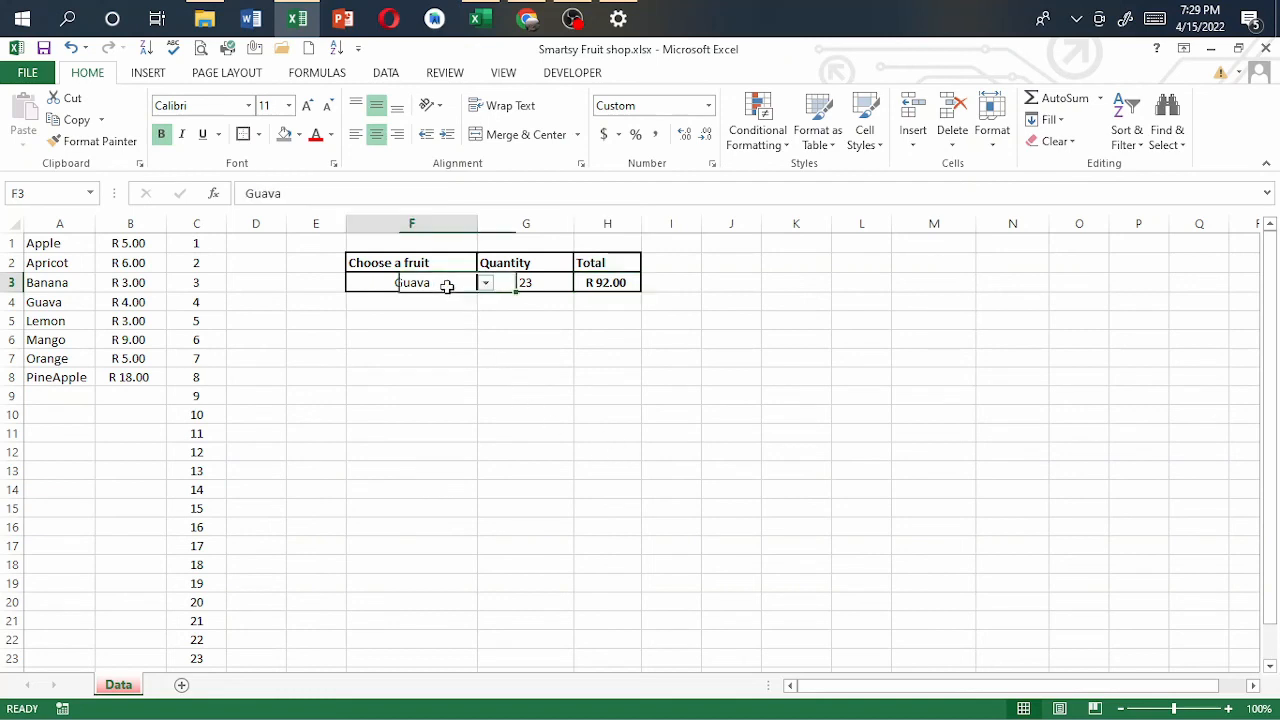
click(485, 284)
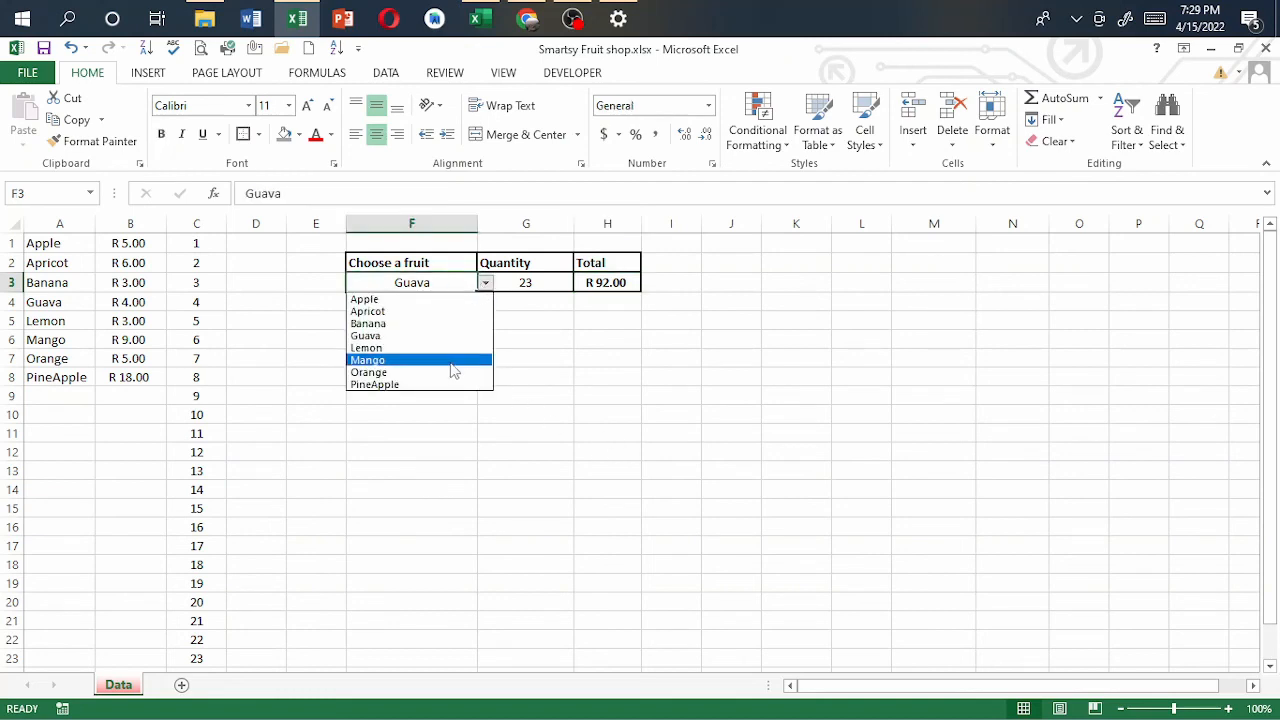
click(393, 385)
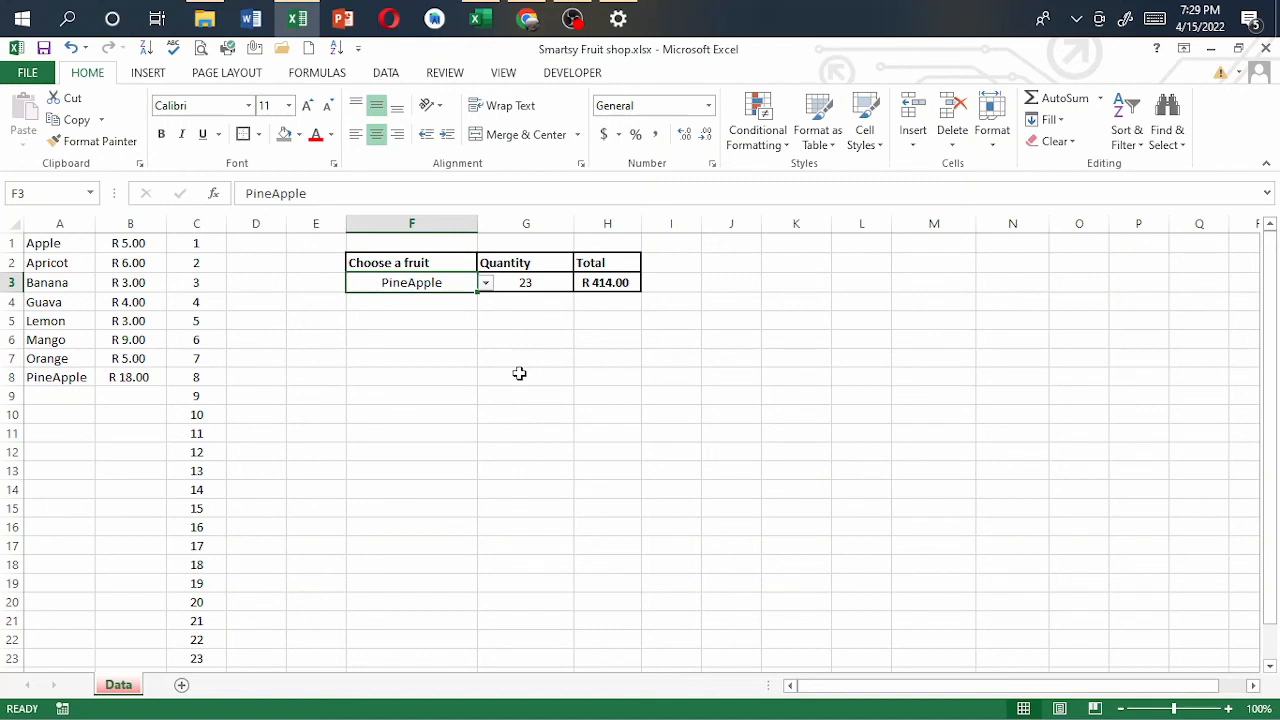
Review the drop-down choices in F3 and G3 and the formula behind the total in H3
click(484, 284)
click(531, 279)
click(531, 282)
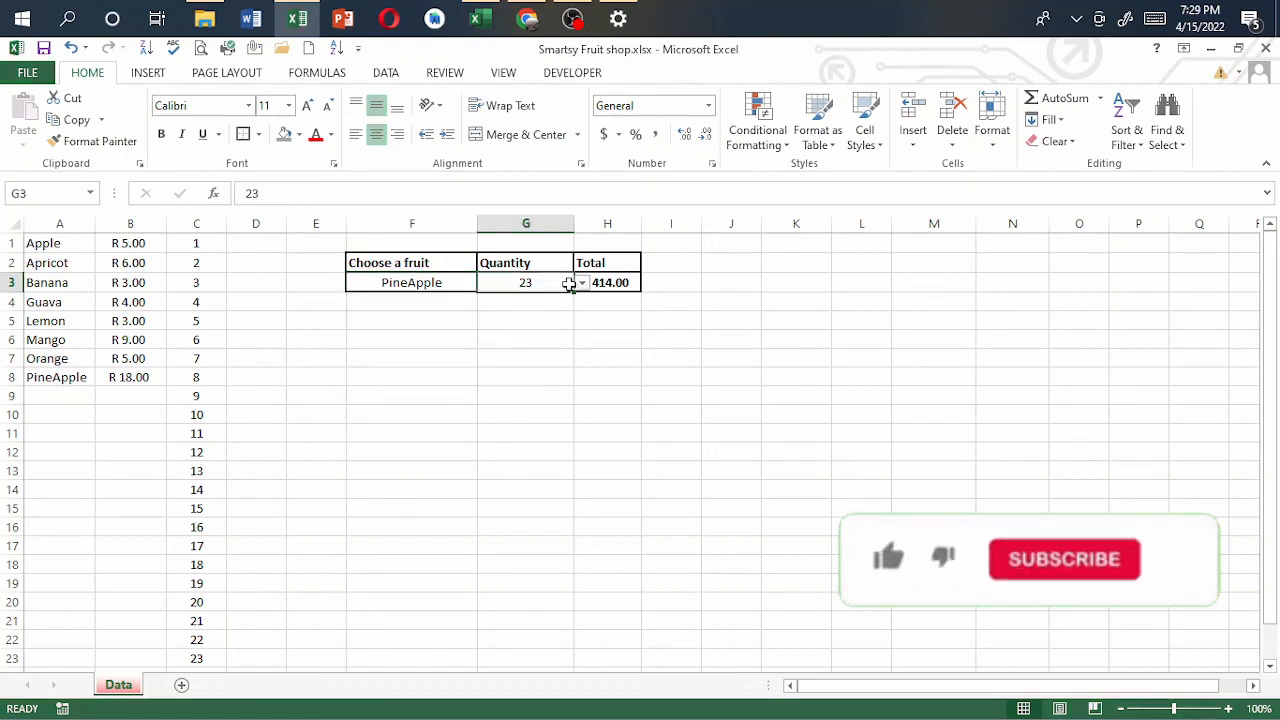
click(581, 283)
click(615, 286)
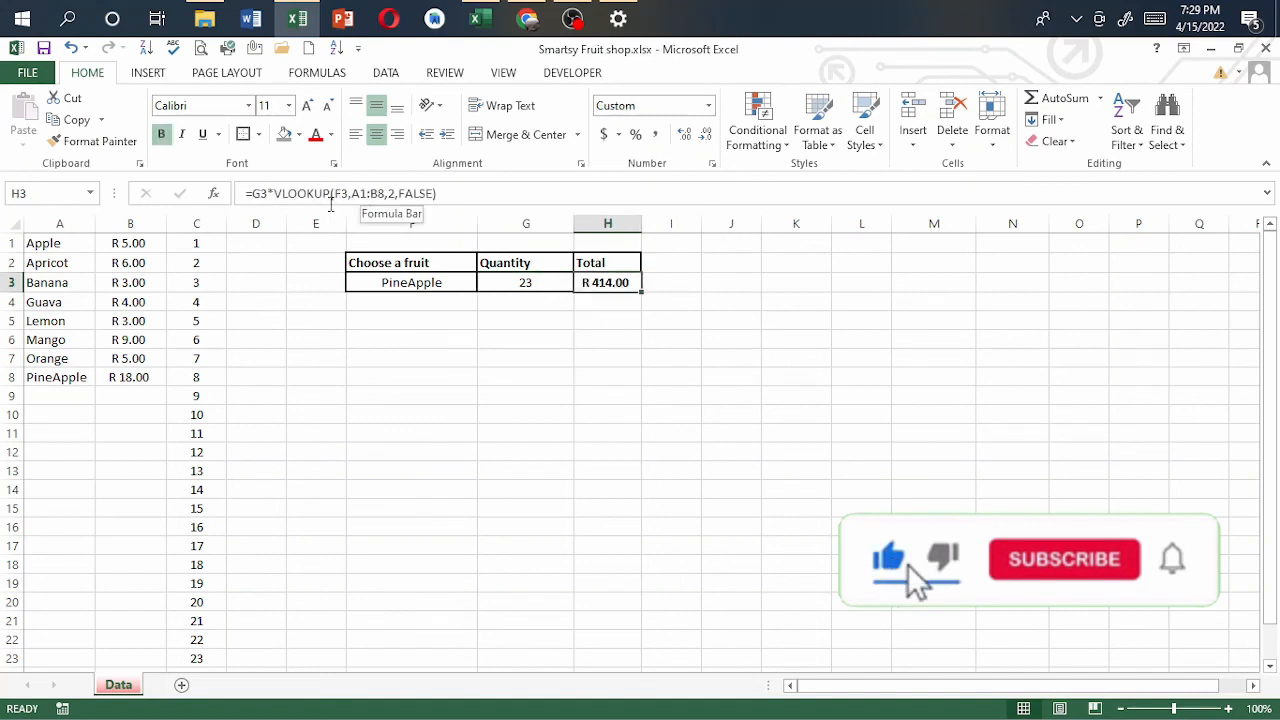